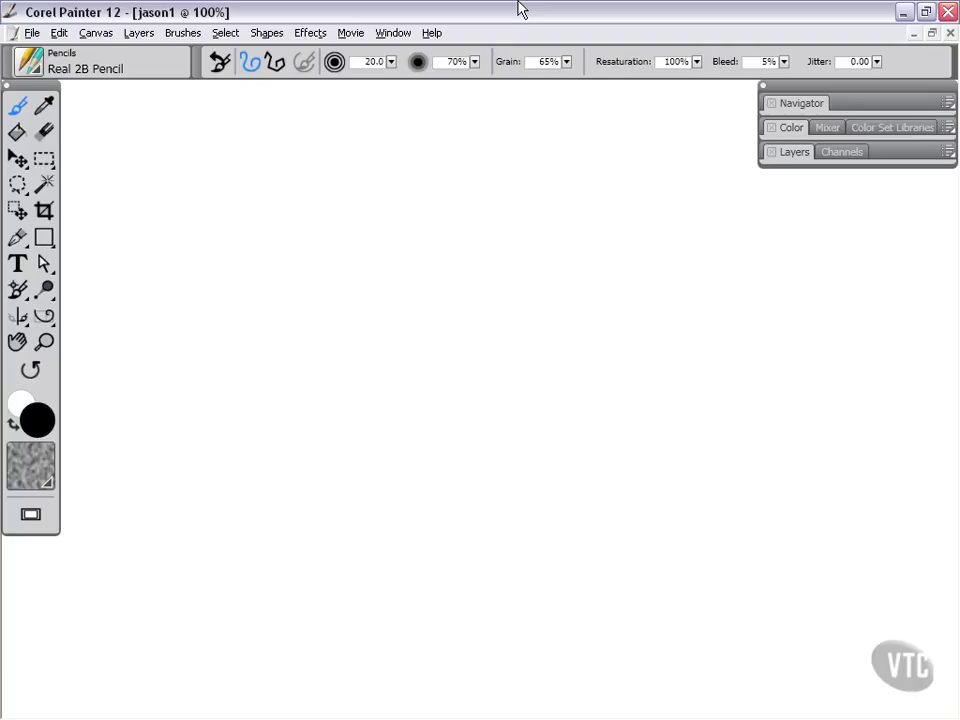
# Step: Open the Brush Selector and show its panel menu's Category Display choices
pyautogui.click(30, 65)
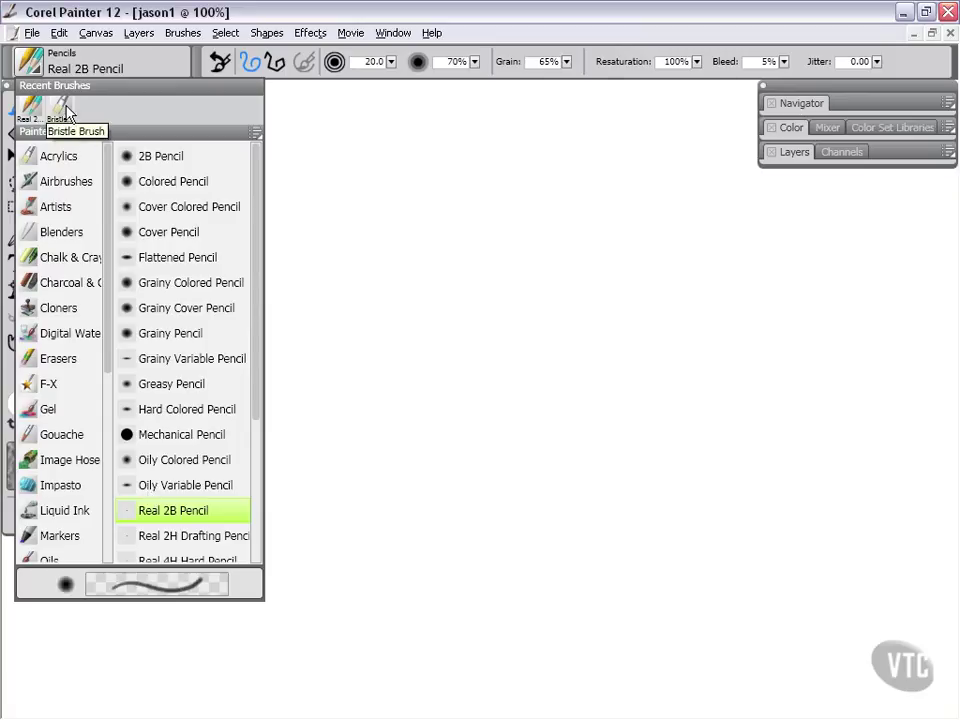
pyautogui.click(255, 133)
pyautogui.moveTo(370, 185)
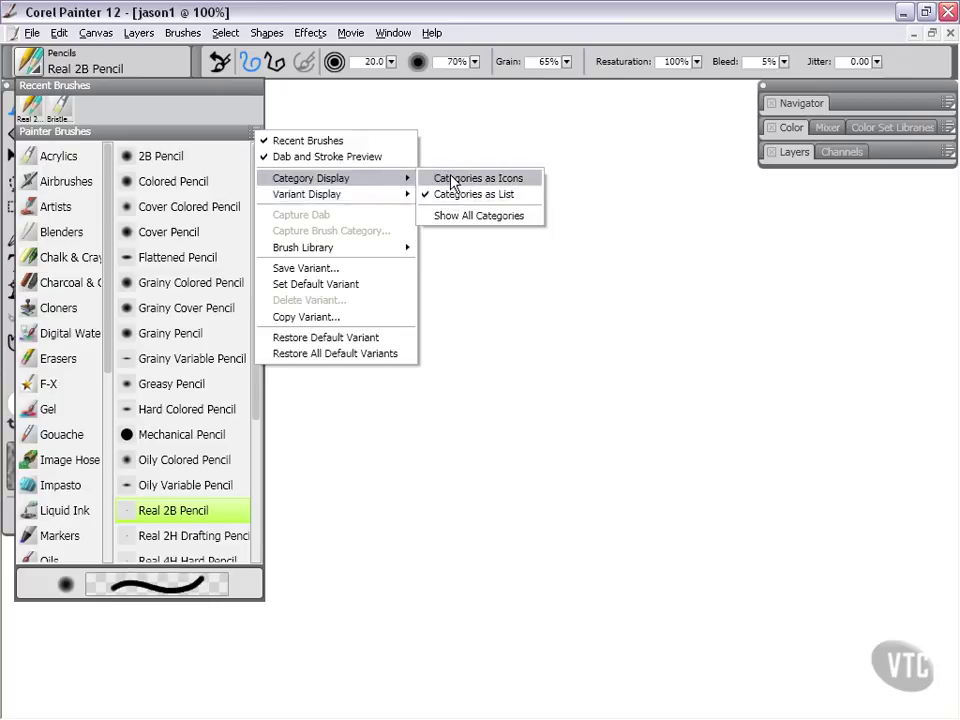
pyautogui.click(450, 180)
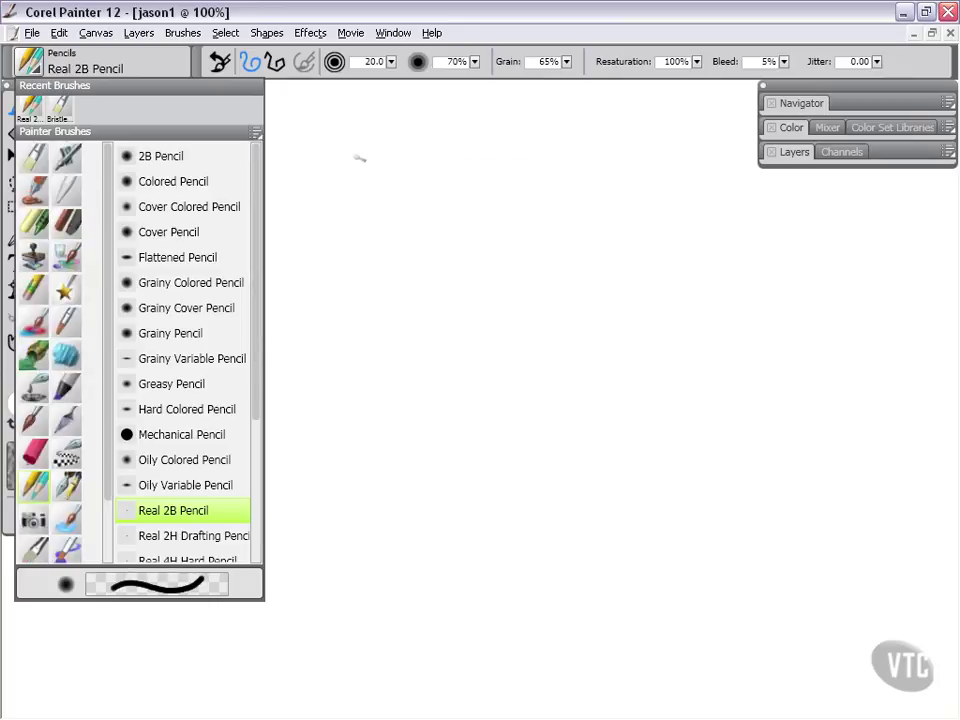
pyautogui.click(252, 133)
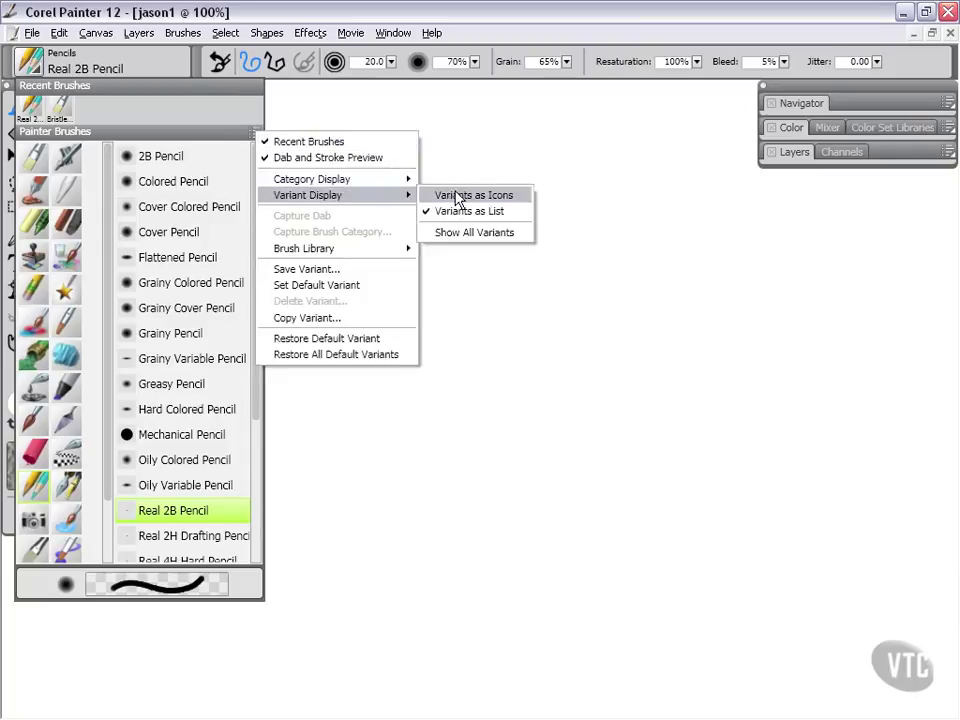
pyautogui.click(468, 196)
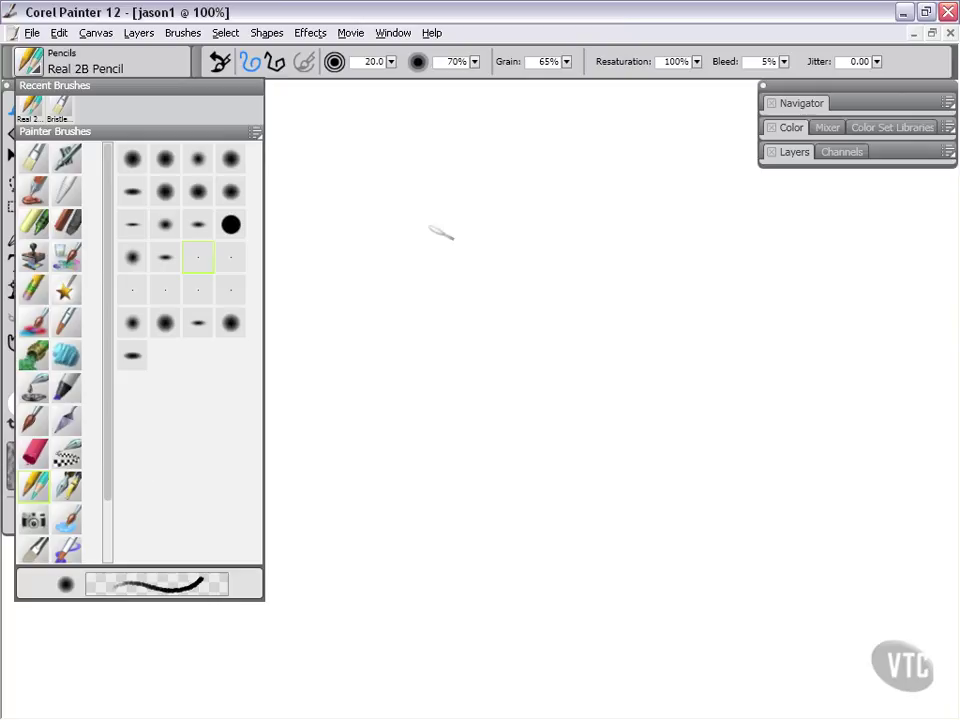
pyautogui.click(256, 132)
pyautogui.moveTo(318, 186)
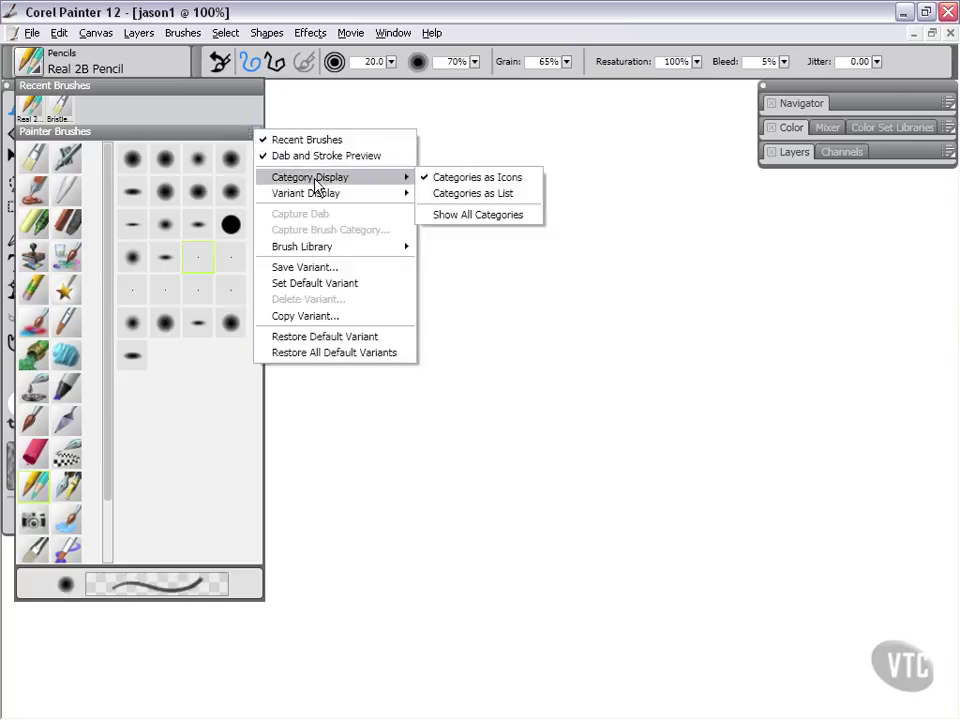
pyautogui.click(457, 194)
pyautogui.click(253, 134)
pyautogui.moveTo(338, 195)
pyautogui.click(468, 209)
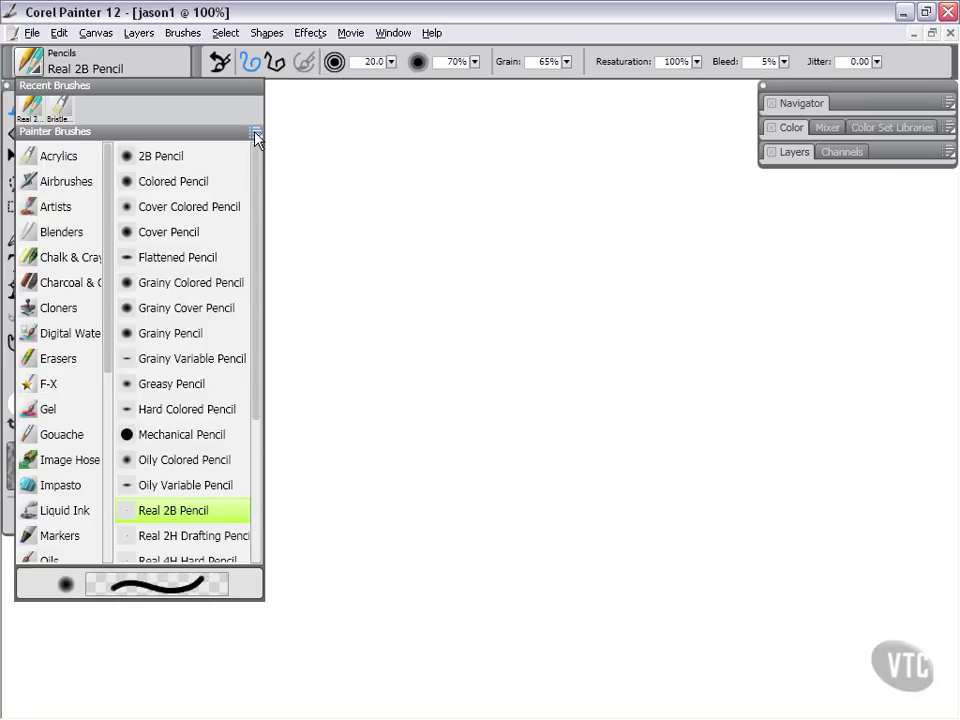
# Step: Turn off Dab and Stroke Preview and Recent Brushes in the Brush Selector
pyautogui.click(256, 135)
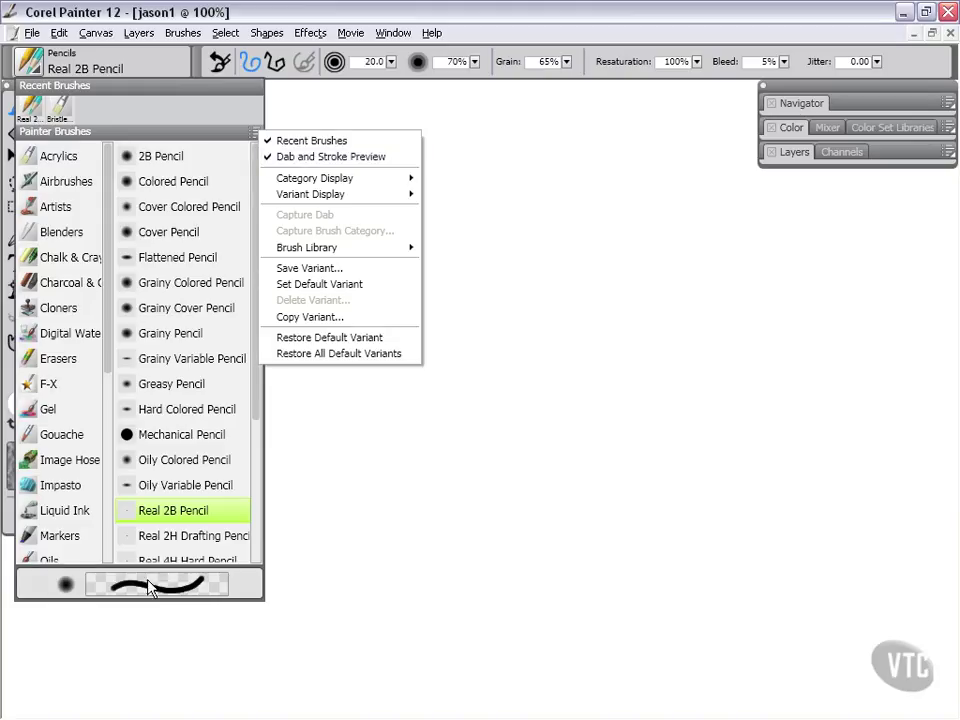
pyautogui.click(270, 158)
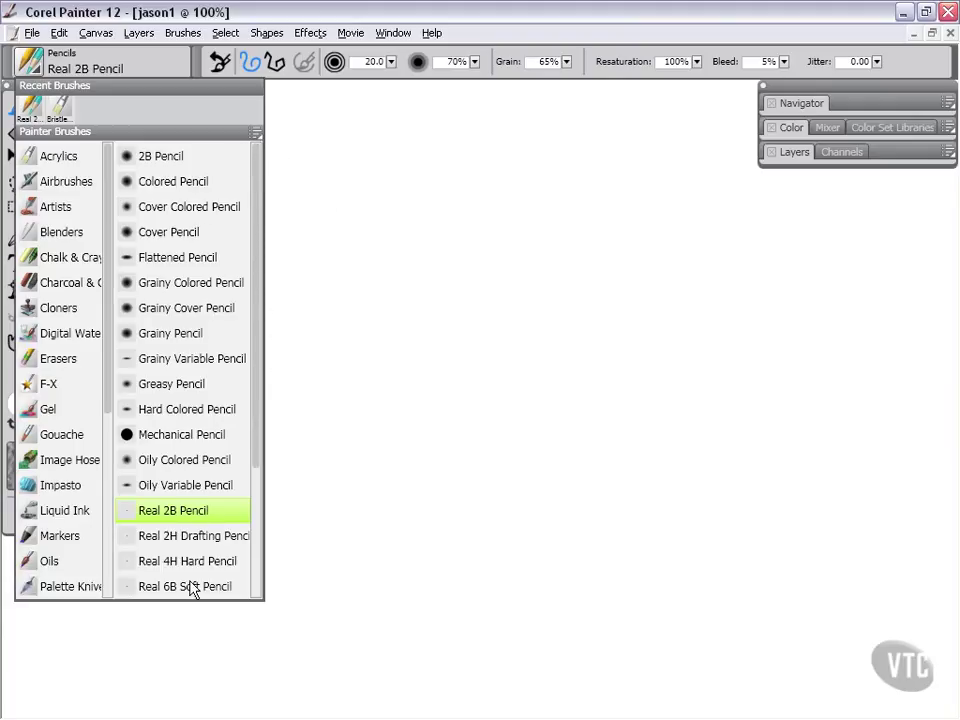
pyautogui.click(257, 134)
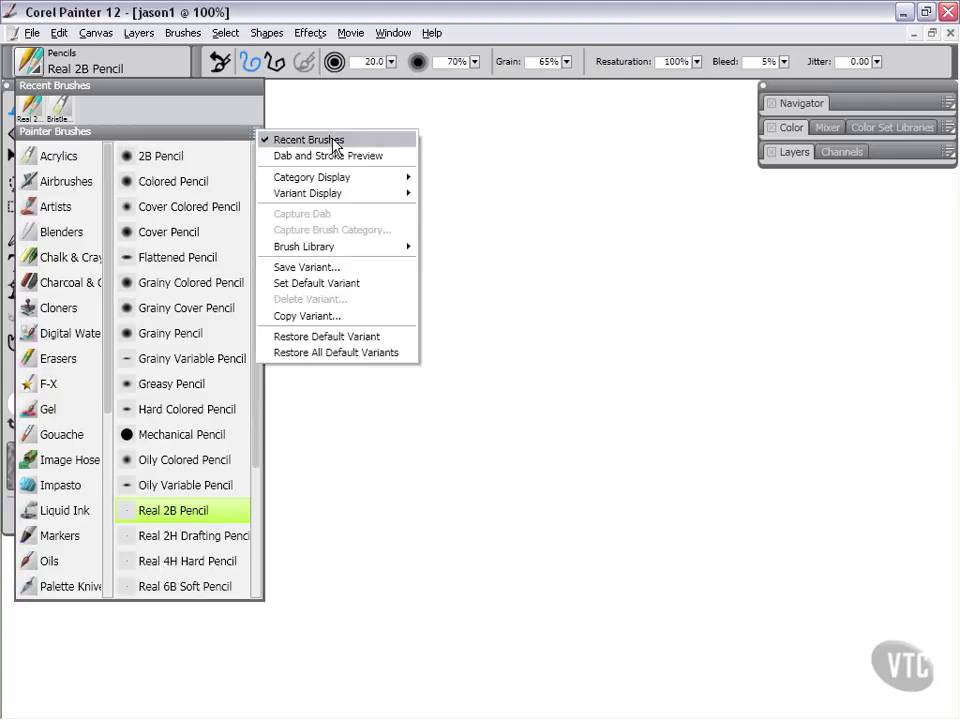
pyautogui.click(302, 141)
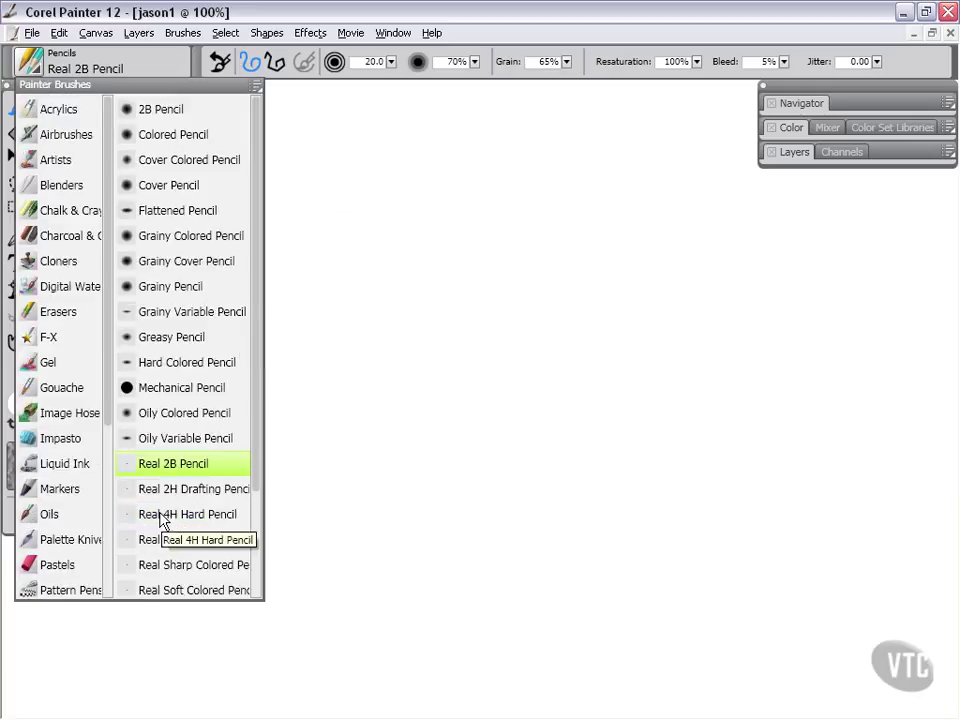
# Step: Open the Brush Selector options menu and dismiss it without changing anything
pyautogui.click(256, 87)
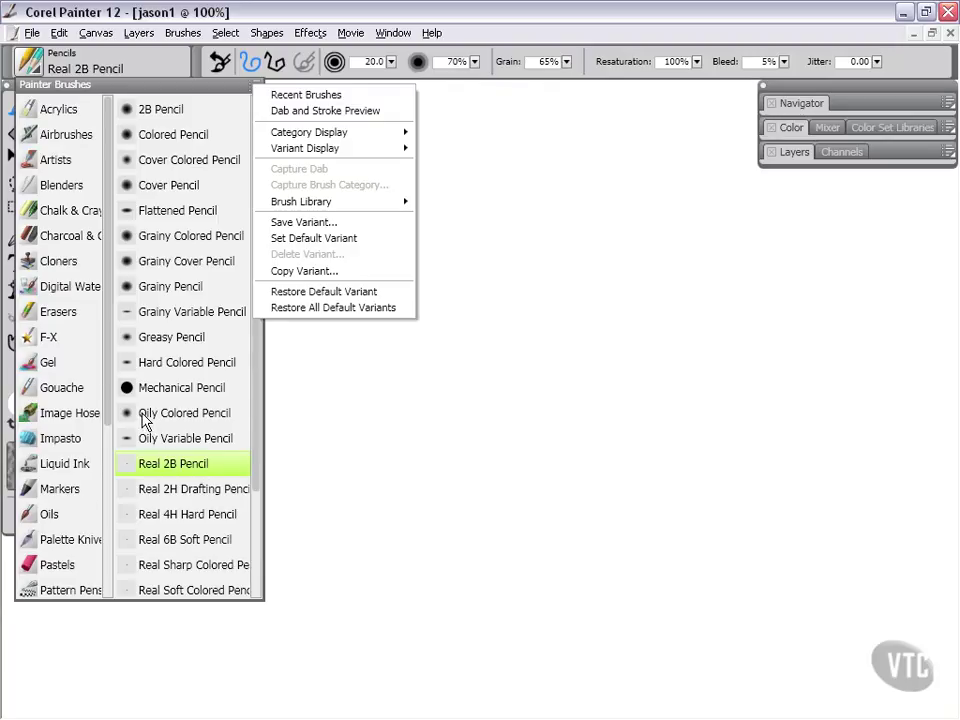
pyautogui.click(94, 86)
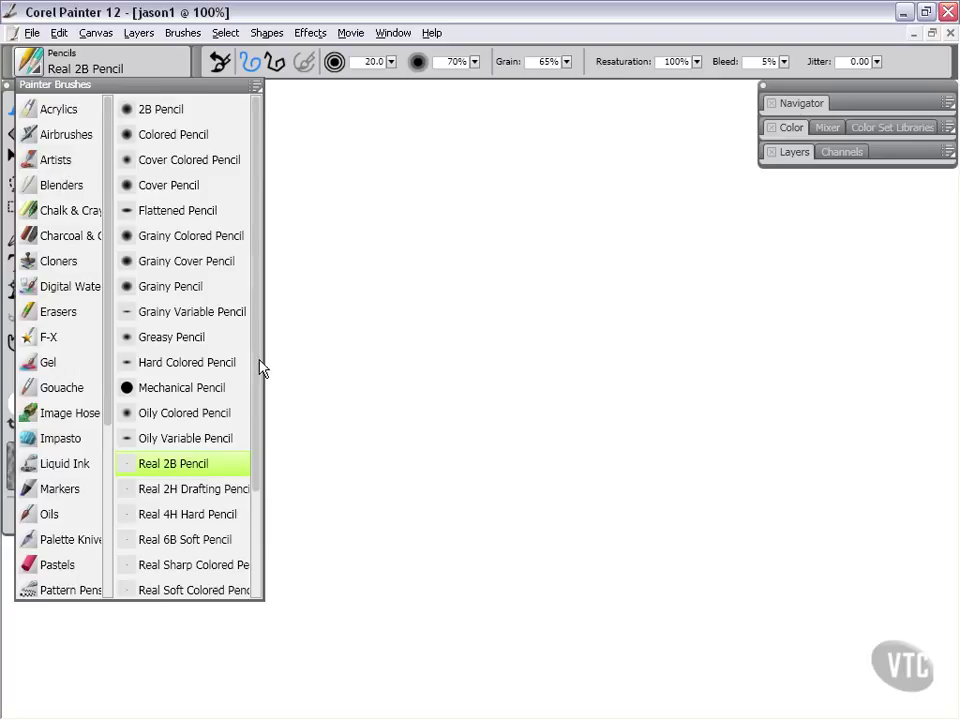
# Step: Widen the Brush Selector panel for full names and scroll down the category list
pyautogui.moveTo(262, 355)
pyautogui.mouseDown()
pyautogui.moveTo(399, 334)
pyautogui.moveTo(367, 345)
pyautogui.mouseUp()
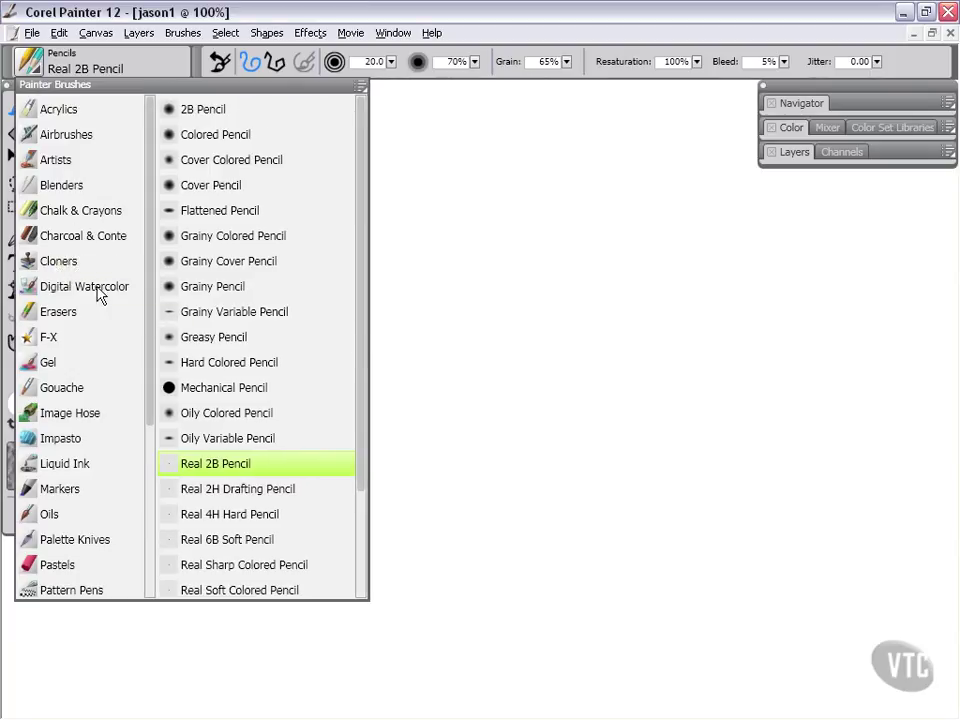
pyautogui.moveTo(150, 321); pyautogui.dragTo(165, 516)
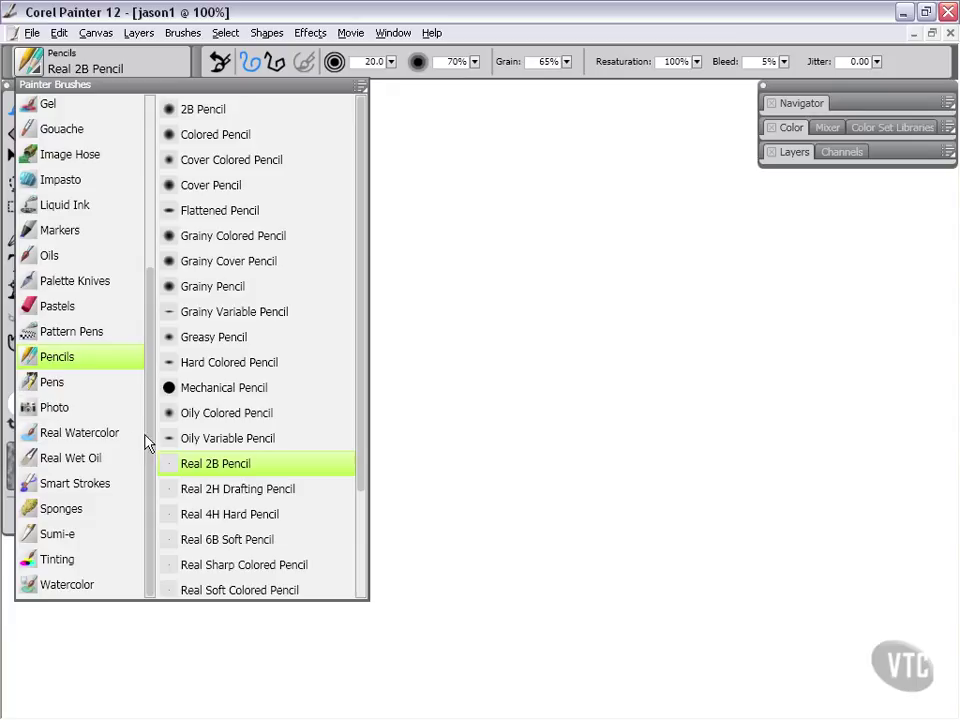
# Step: Choose the Real Watercolor category and turn Dab and Stroke Preview back on
pyautogui.click(44, 434)
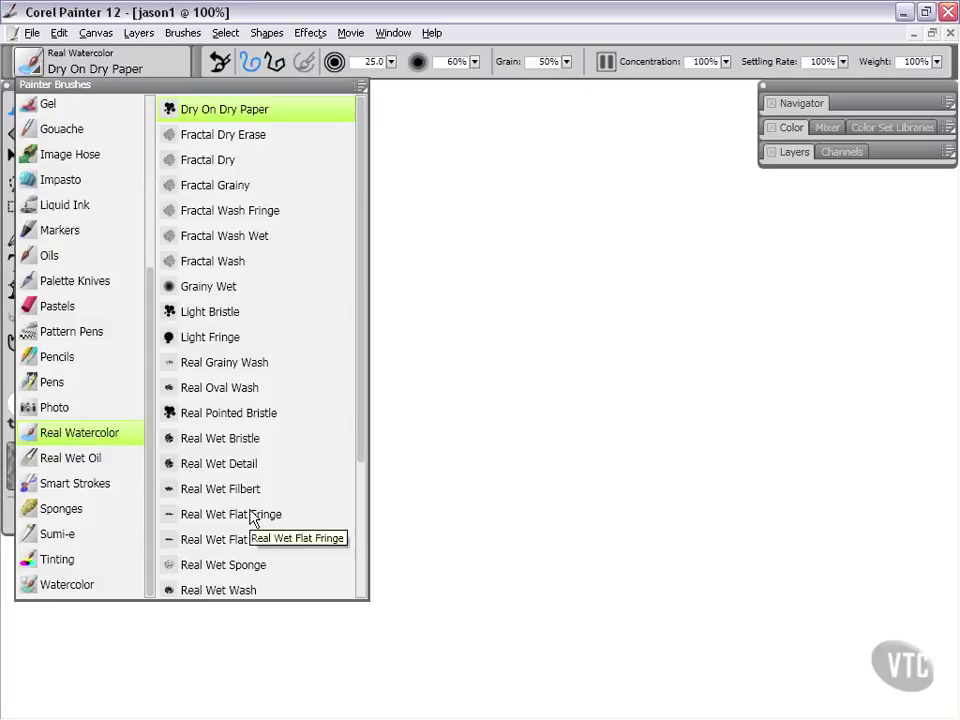
pyautogui.moveTo(363, 318)
pyautogui.mouseDown()
pyautogui.moveTo(373, 461)
pyautogui.moveTo(358, 290)
pyautogui.mouseUp()
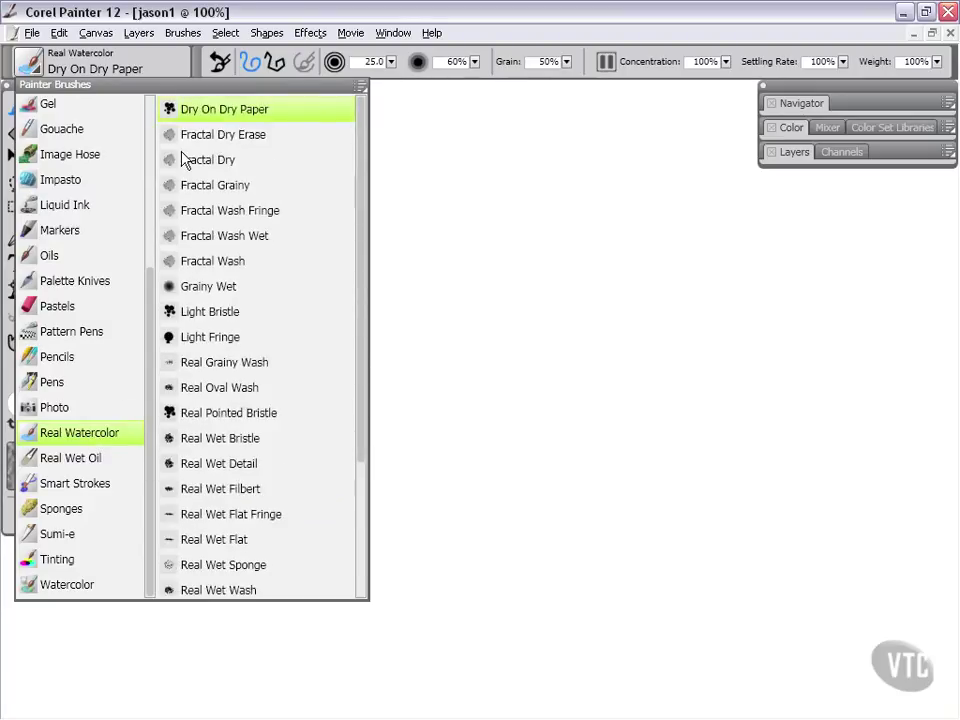
pyautogui.click(361, 87)
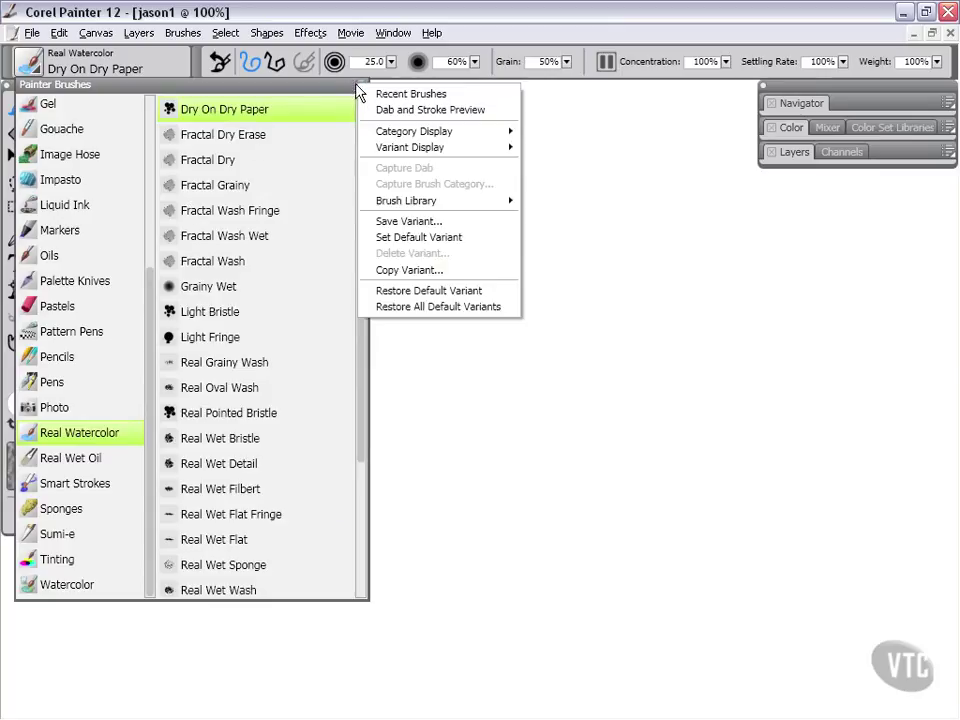
pyautogui.click(381, 111)
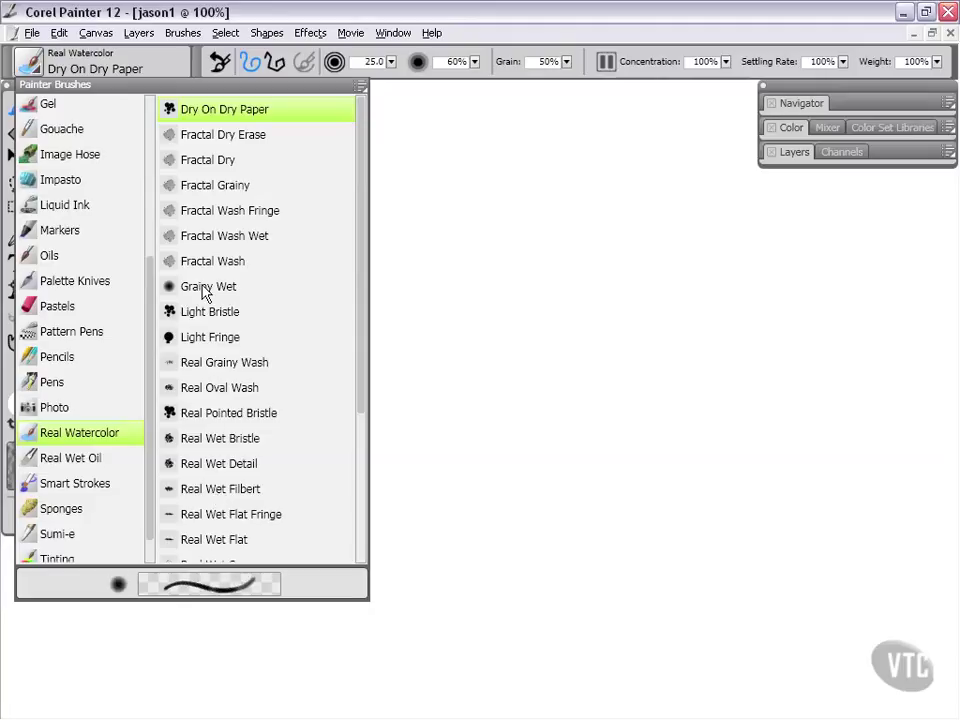
# Step: Hide Dab and Stroke Preview again and scroll the category list back to the top
pyautogui.click(362, 87)
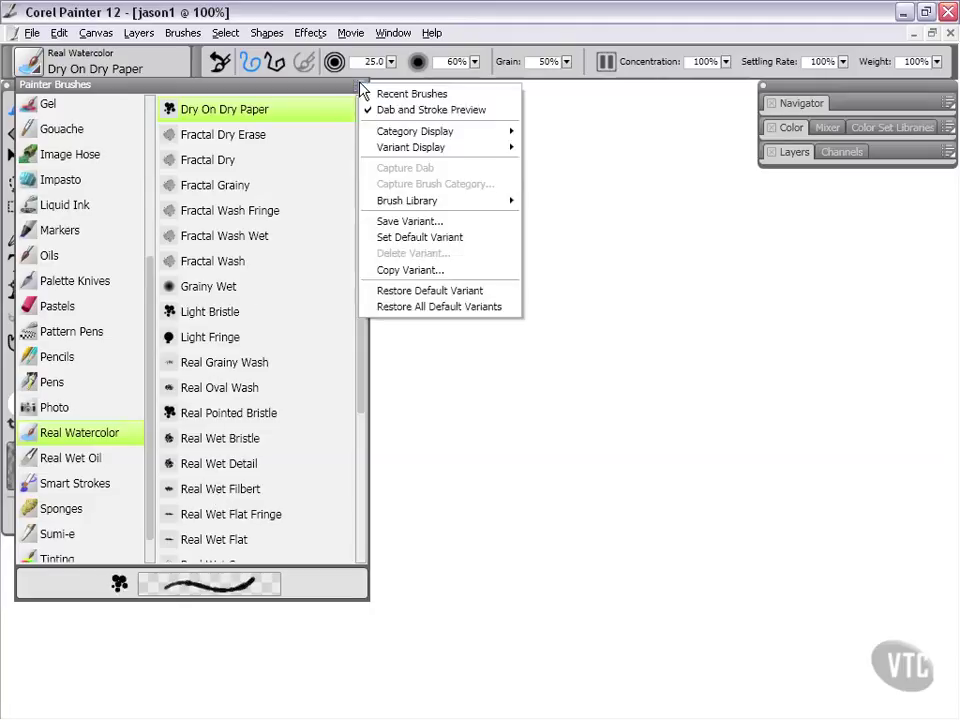
pyautogui.click(395, 110)
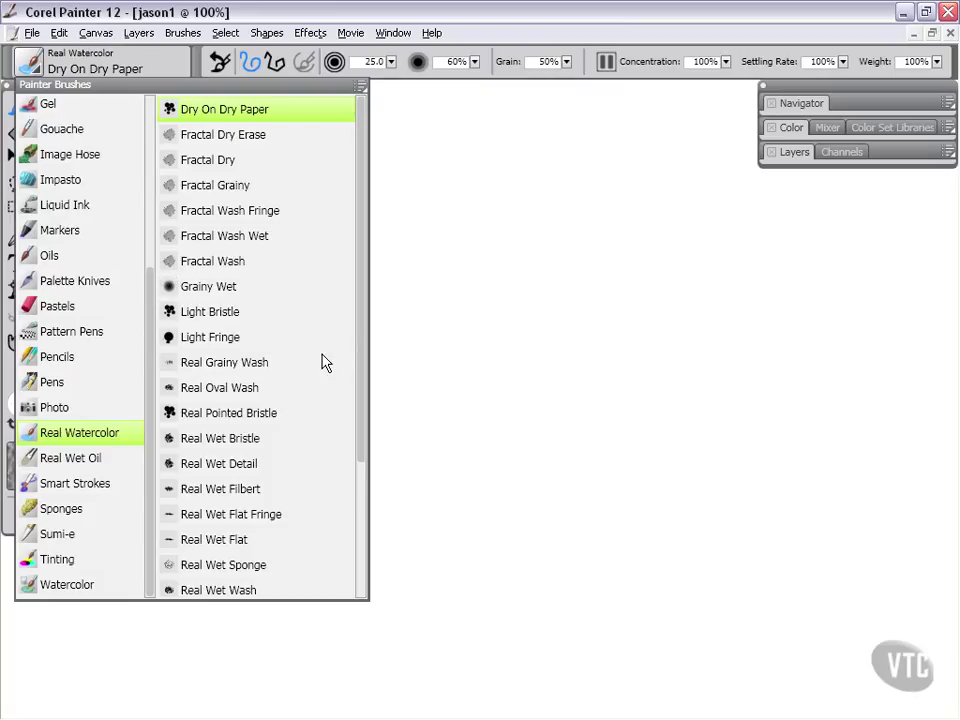
pyautogui.moveTo(147, 455); pyautogui.dragTo(146, 292)
pyautogui.scroll(1, 146, 313)
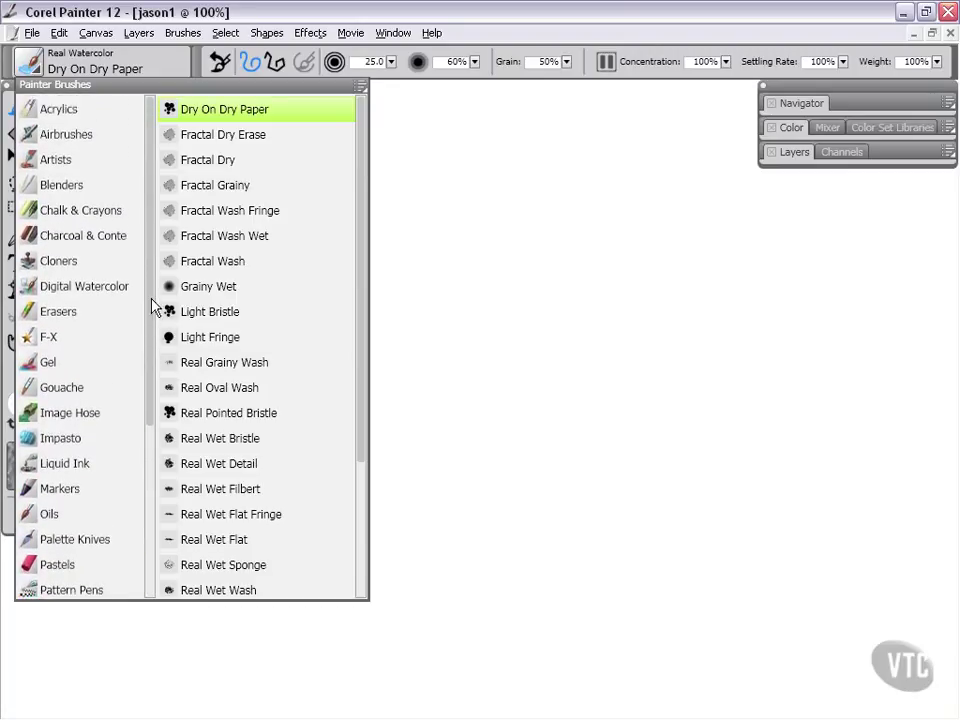
# Step: Choose the Acrylics category, then scroll the category list down toward Pencils
pyautogui.click(47, 112)
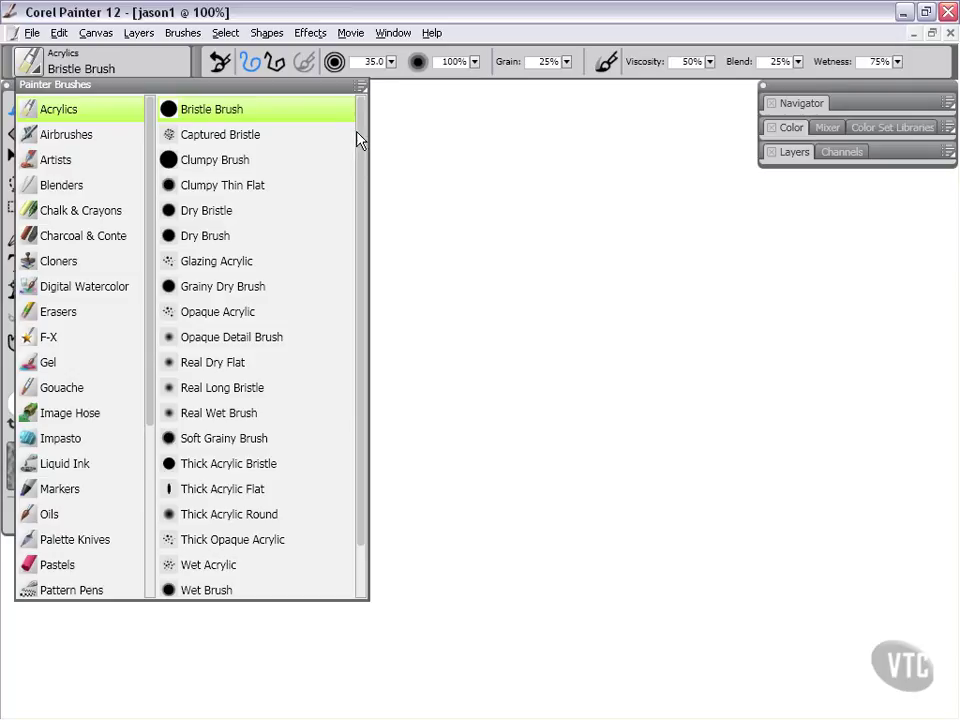
pyautogui.moveTo(360, 139)
pyautogui.mouseDown()
pyautogui.moveTo(366, 206)
pyautogui.moveTo(360, 150)
pyautogui.mouseUp()
pyautogui.moveTo(150, 339); pyautogui.dragTo(157, 445)
# Step: Select Real 2B Pencil and draw a two-stroke 7-shaped mark near the canvas centre
pyautogui.click(62, 442)
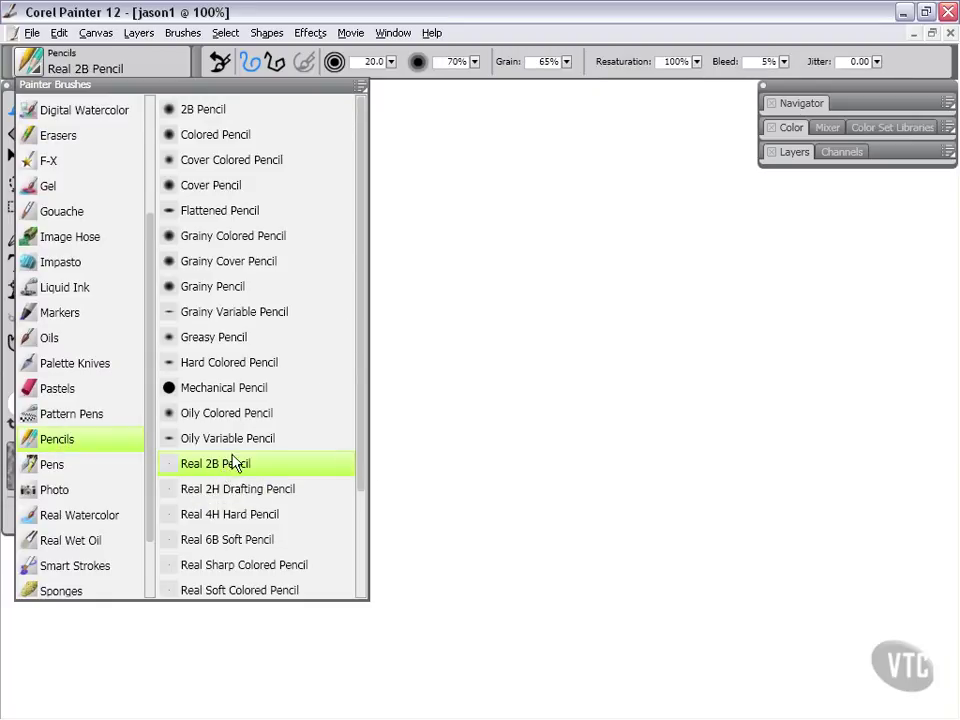
pyautogui.moveTo(424, 294)
pyautogui.mouseDown()
pyautogui.moveTo(464, 279)
pyautogui.moveTo(576, 204)
pyautogui.moveTo(560, 178)
pyautogui.moveTo(578, 174)
pyautogui.moveTo(550, 205)
pyautogui.mouseUp()
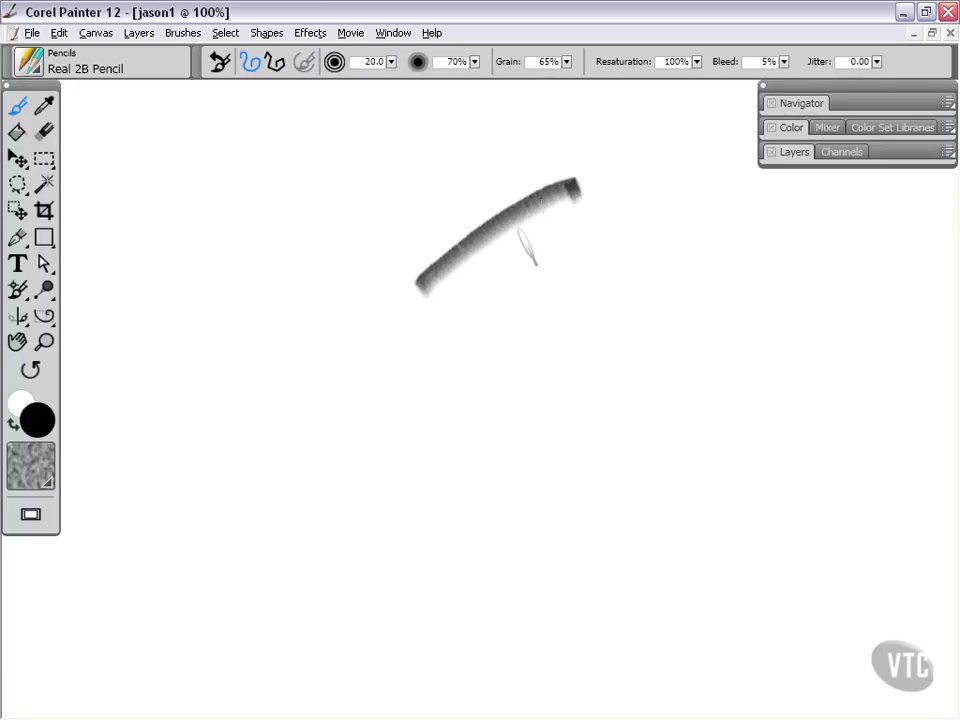
pyautogui.moveTo(535, 265); pyautogui.dragTo(465, 405)
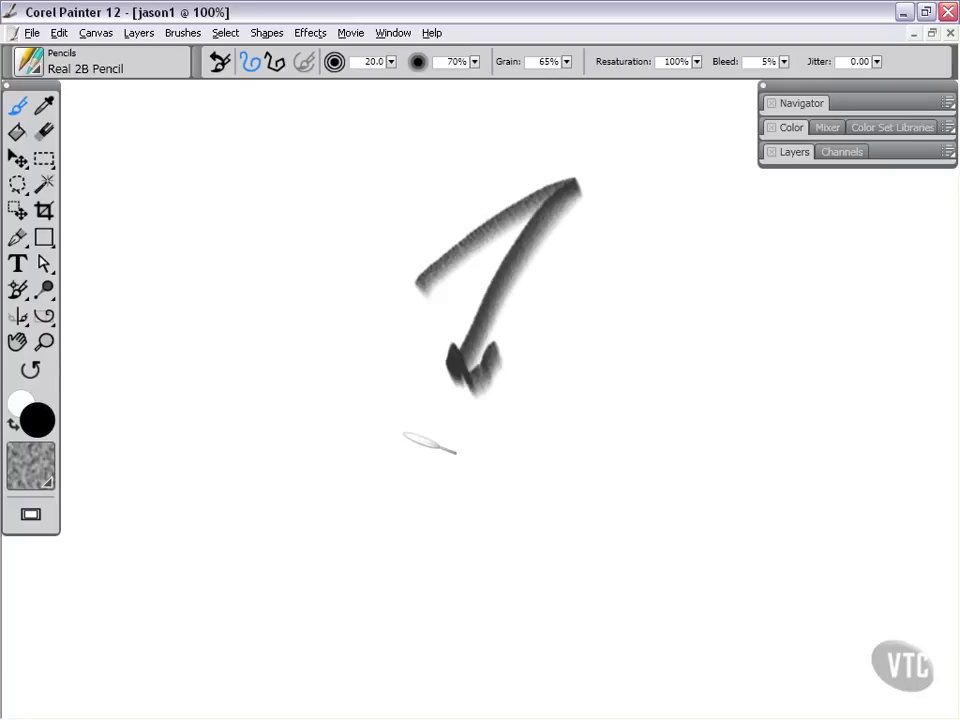